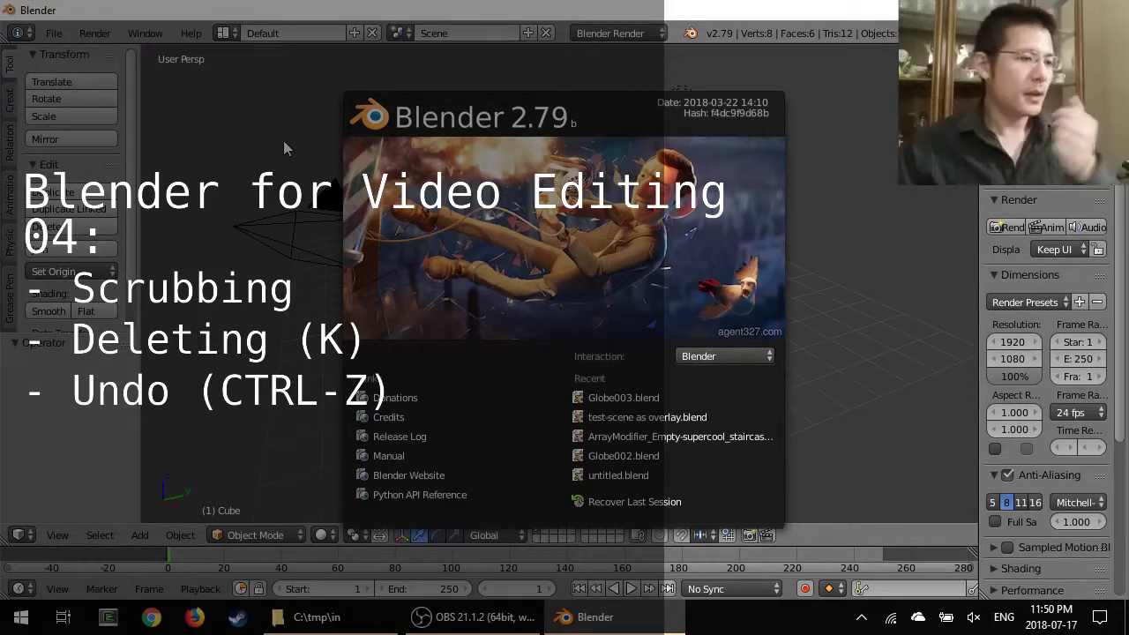
# Switch to the Video Editing screen layout and add Mdoc Intro-30sec-540p.mp4 from C:\tmp\in to the sequencer at frame 1
pyautogui.click(224, 36)
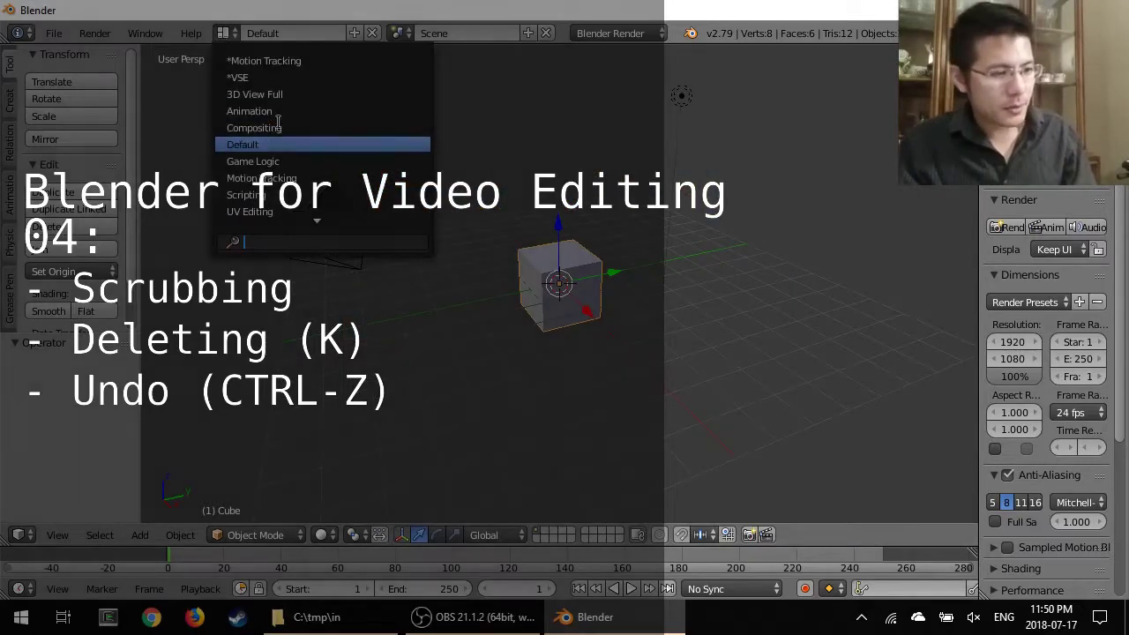
pyautogui.click(298, 212)
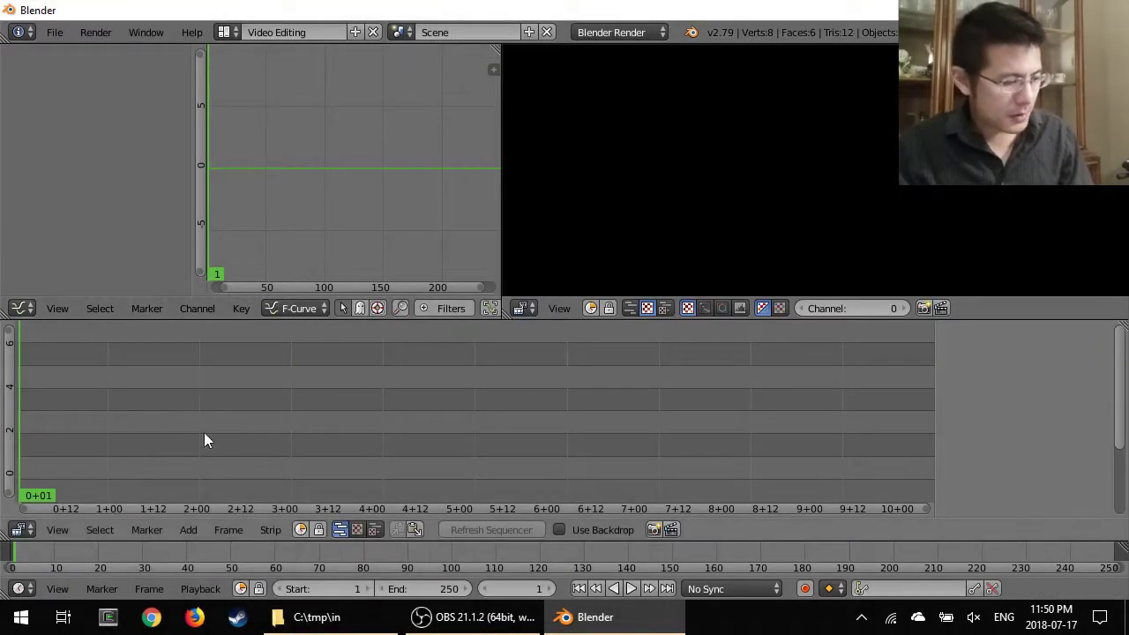
pyautogui.click(314, 617)
pyautogui.moveTo(688, 437); pyautogui.dragTo(397, 454)
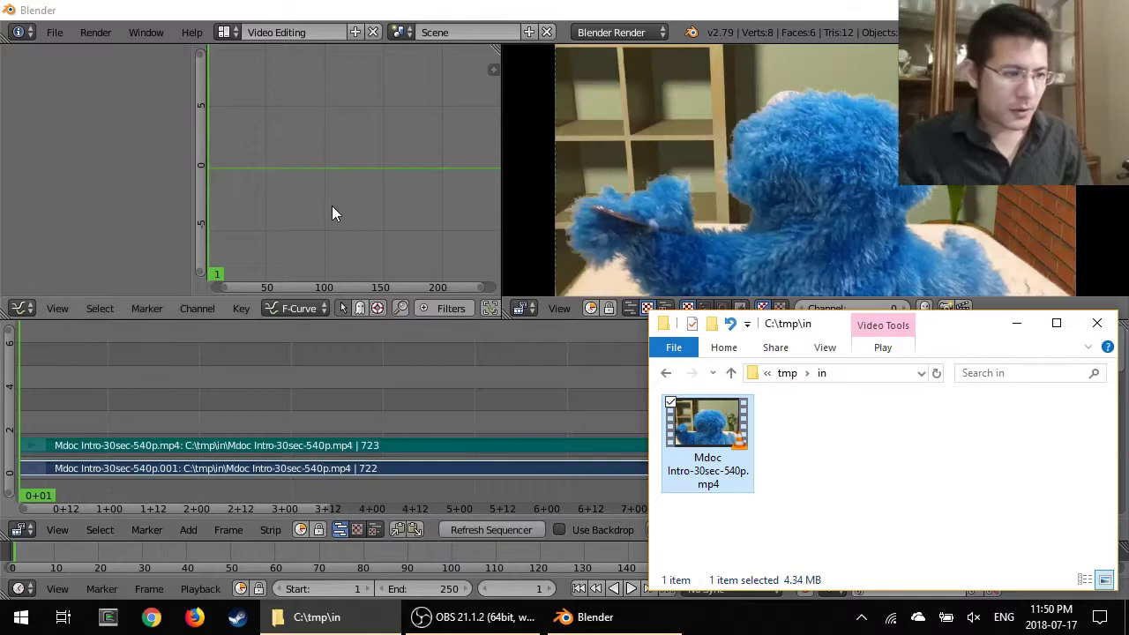
pyautogui.click(333, 209)
# Change the graph editor area to a Properties editor and set the render resolution to 960 × 540 px, matching the clip's original dimensions
pyautogui.scroll(-4, 974, 440)
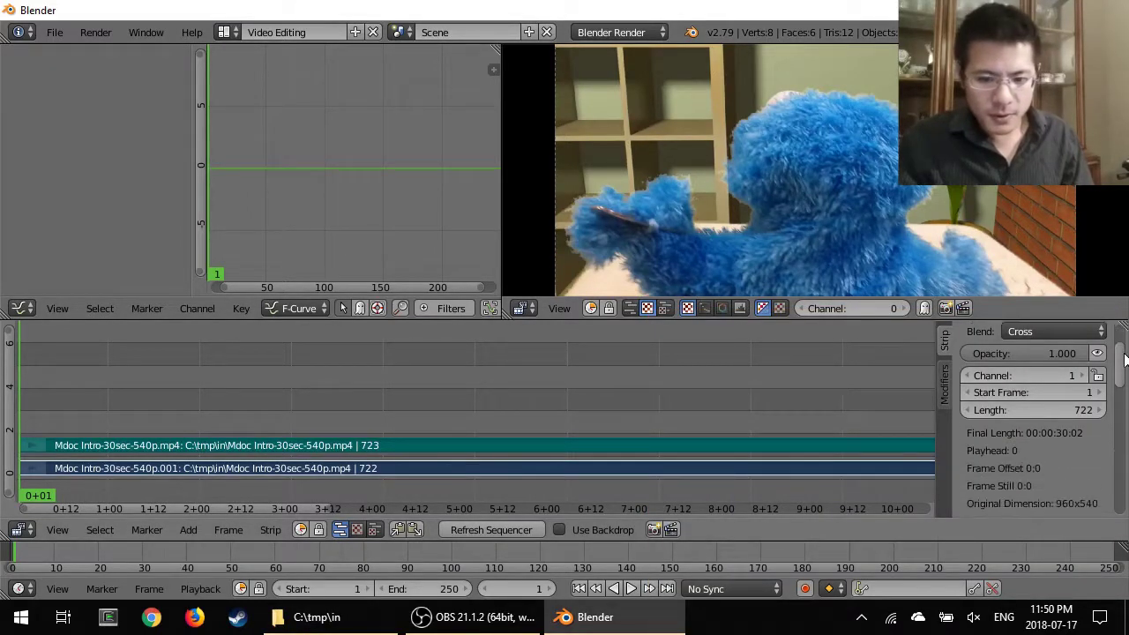
pyautogui.click(21, 308)
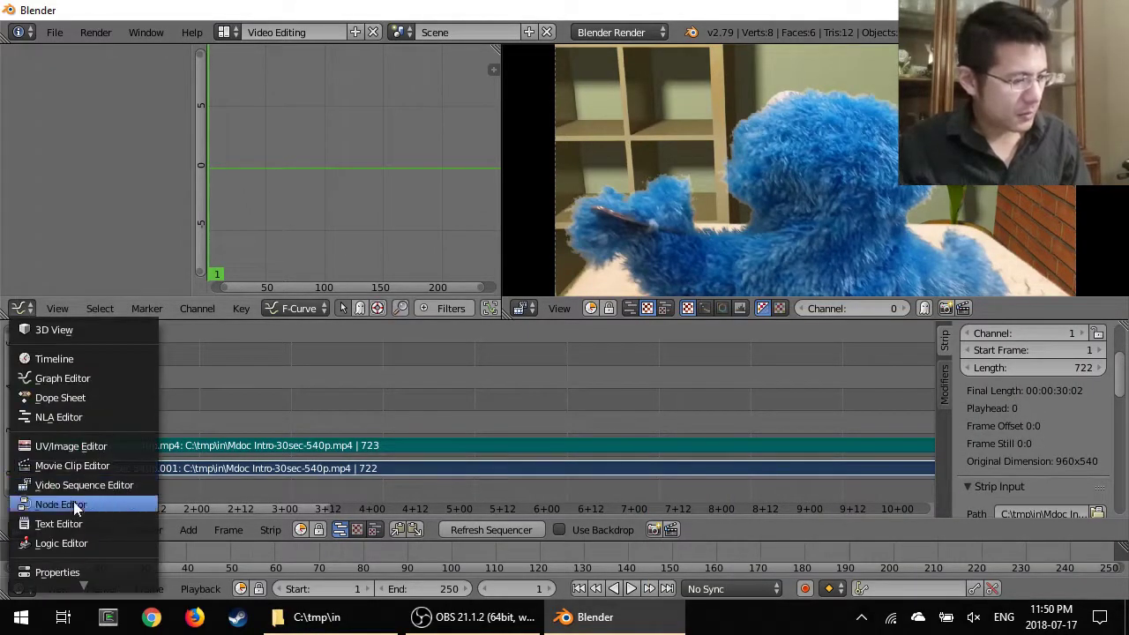
pyautogui.click(82, 571)
pyautogui.click(176, 251)
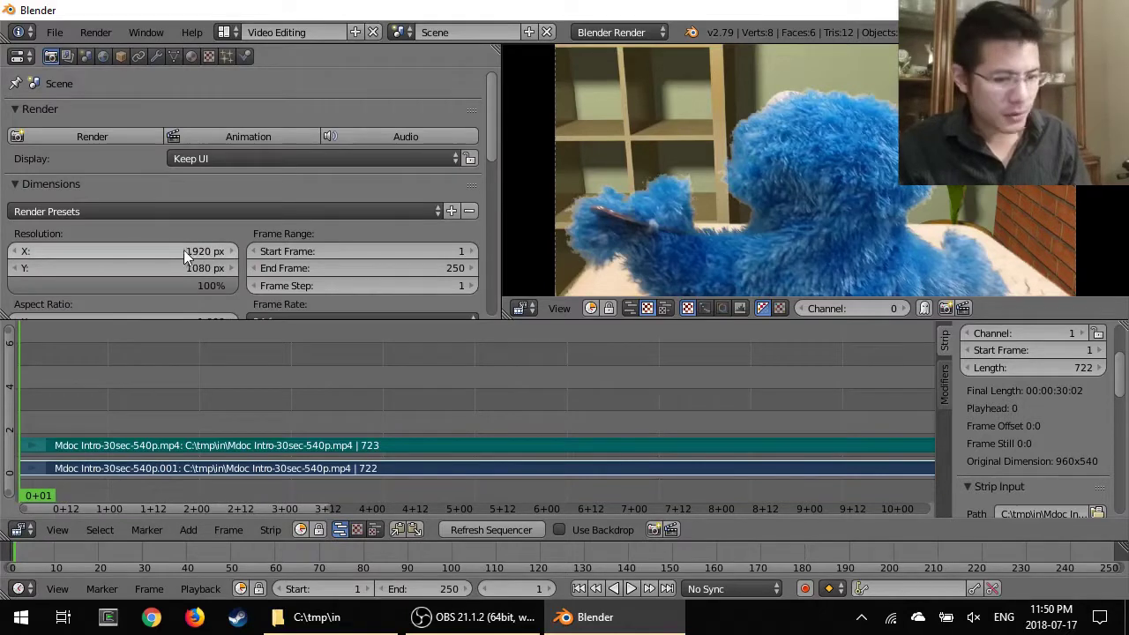
pyautogui.press('BackSpace')
pyautogui.write('960')
pyautogui.press('Tab')
pyautogui.write('540')
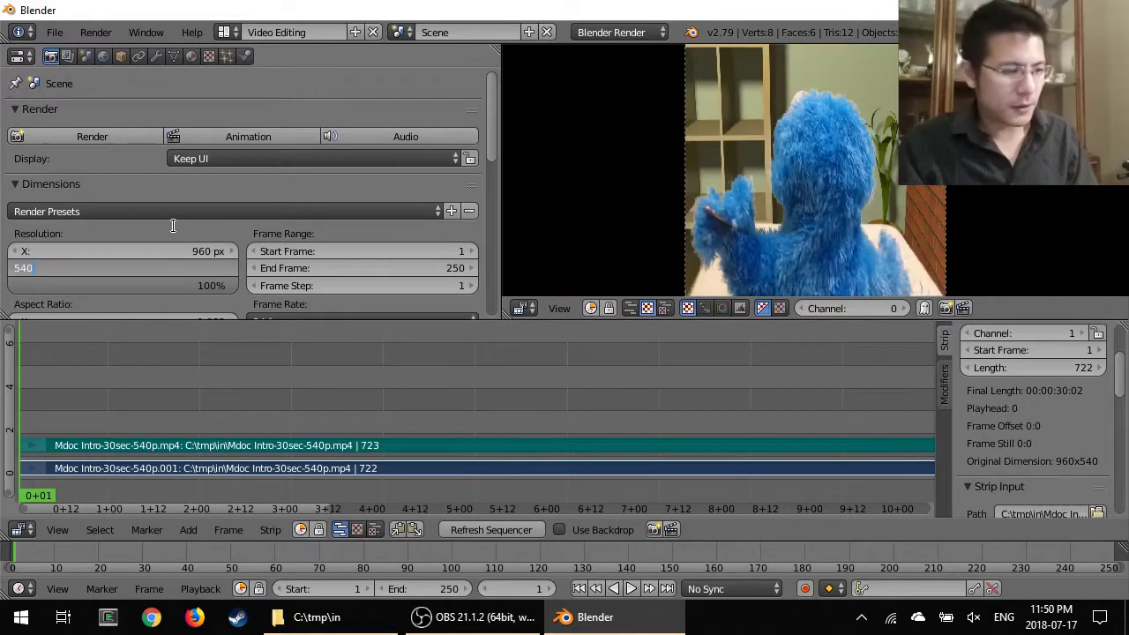
pyautogui.press('Return')
# Set the timeline's end frame to 722 and fit the video preview to its area
pyautogui.click(428, 589)
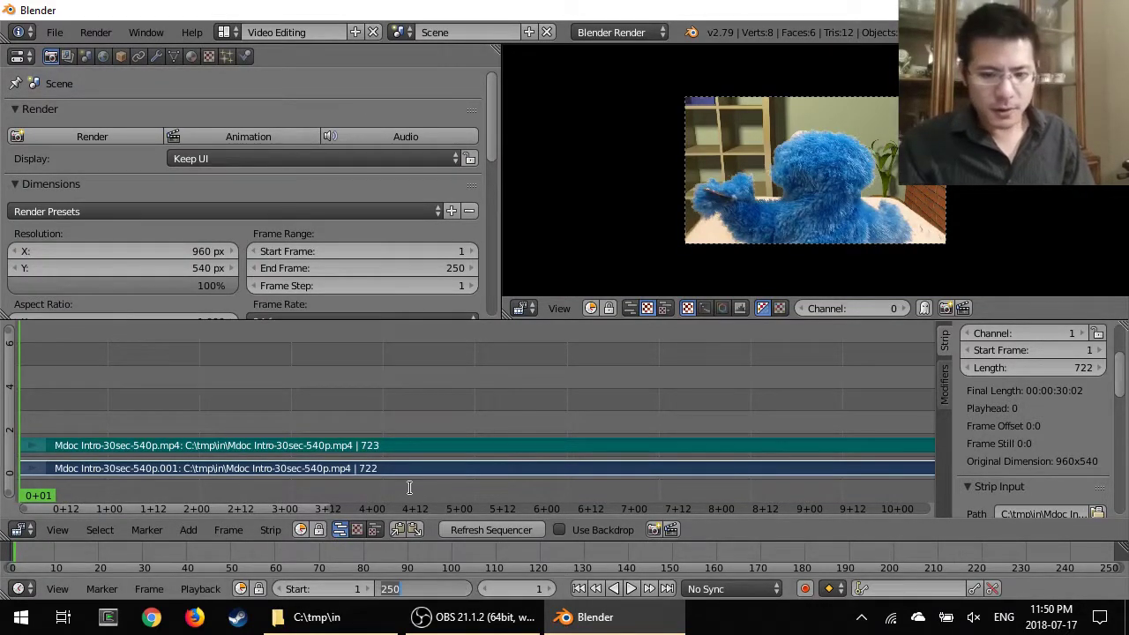
pyautogui.write('722')
pyautogui.press('Return')
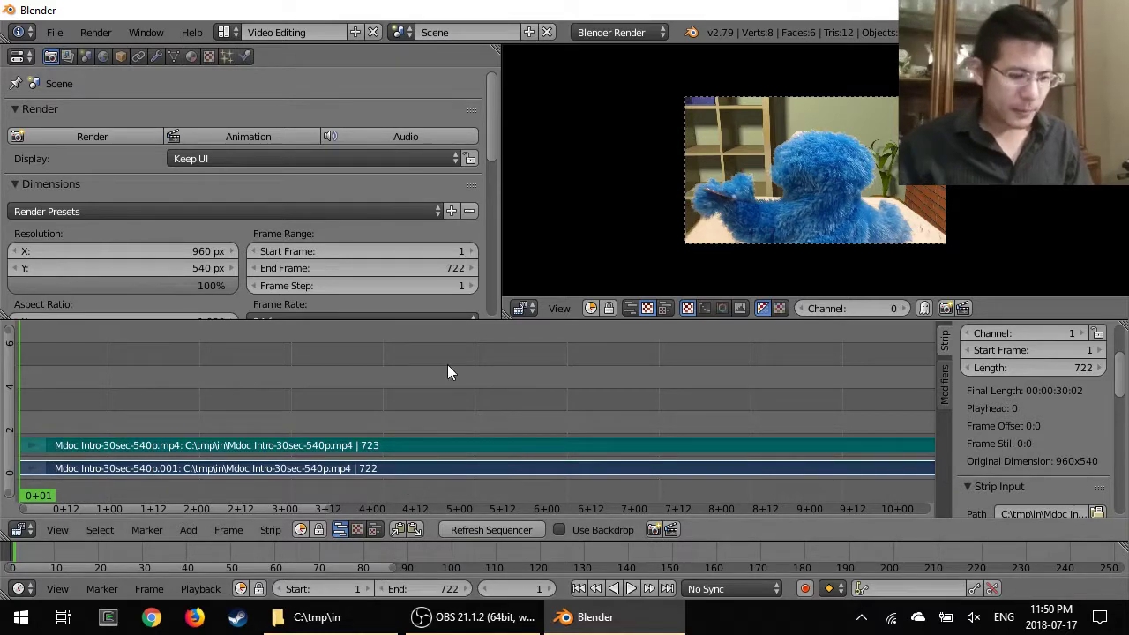
pyautogui.press('Home')
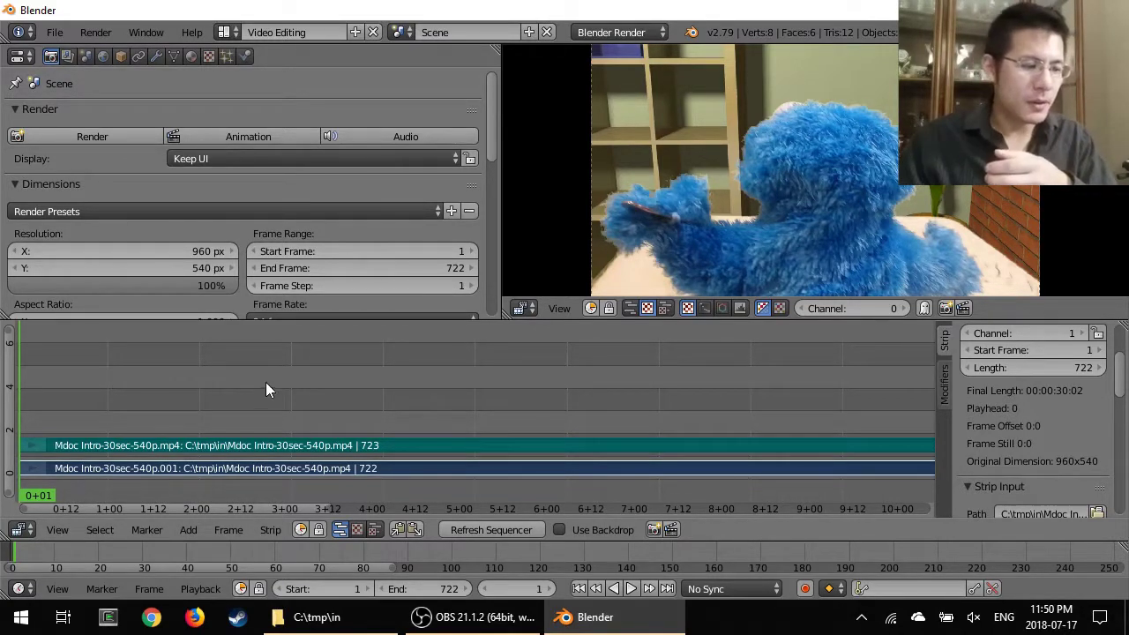
# Move the playhead to various points along the clip to preview different frames, ending at about 2+01
pyautogui.click(194, 380)
pyautogui.click(324, 381)
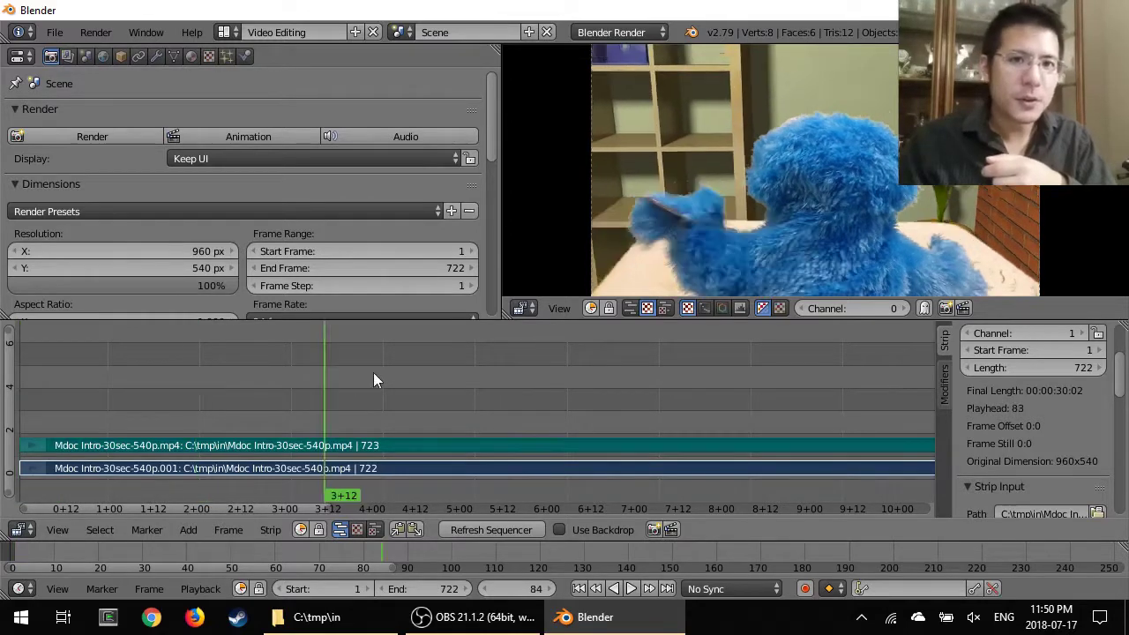
pyautogui.click(482, 384)
pyautogui.click(597, 392)
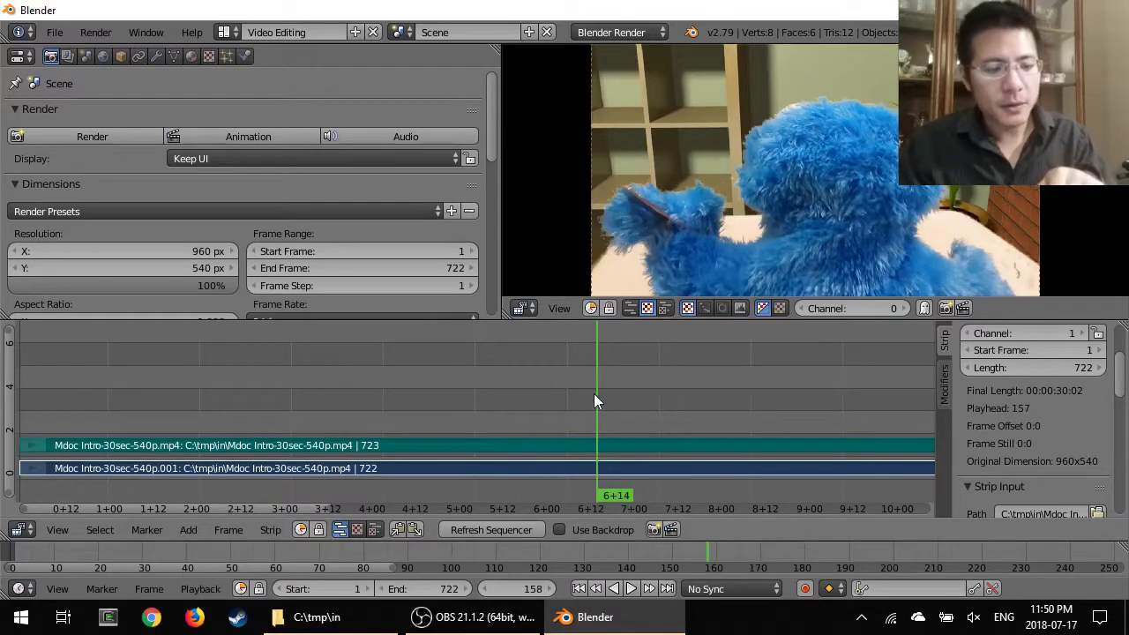
pyautogui.click(511, 392)
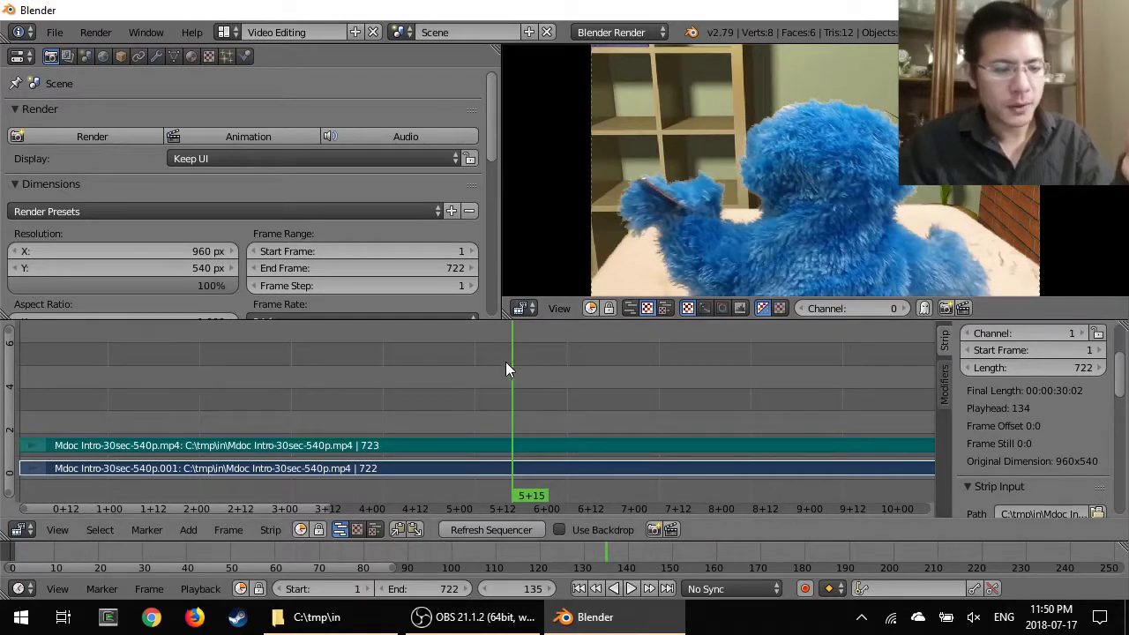
pyautogui.click(341, 374)
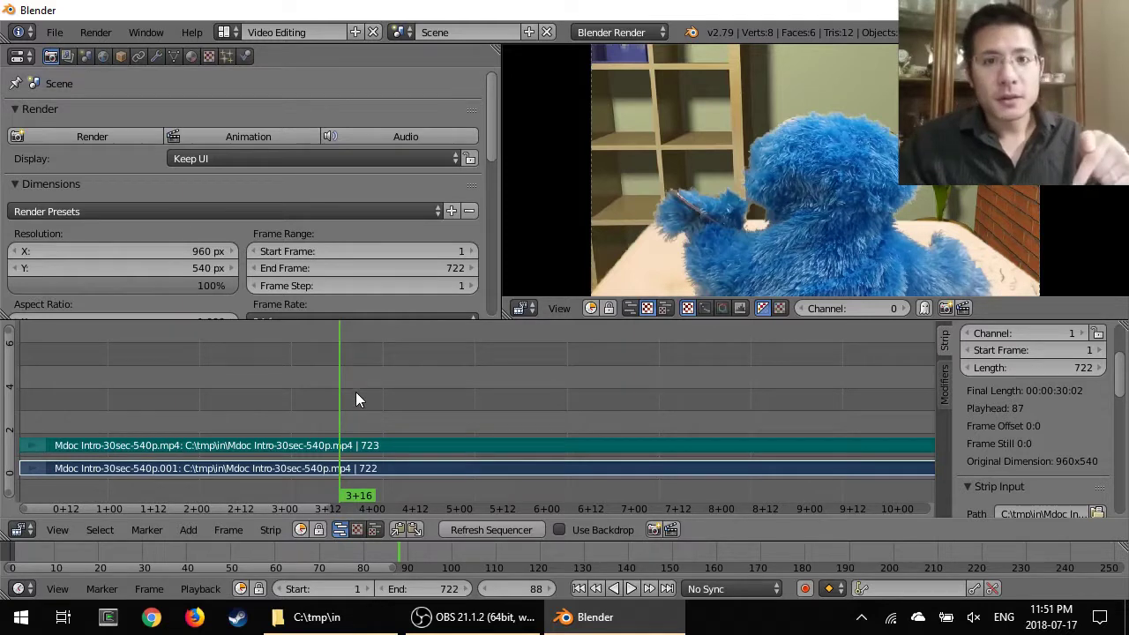
pyautogui.click(197, 389)
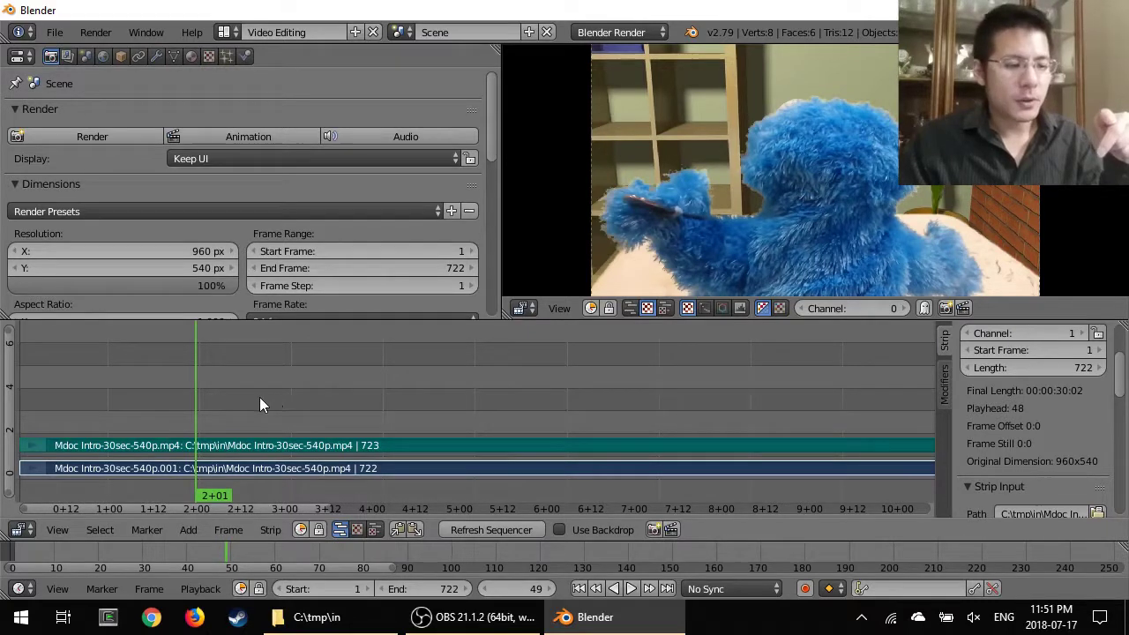
# Play the clip, scrub back and forth through it, and stop playback with the playhead at 2+00
pyautogui.hotkey('alt', 'a')
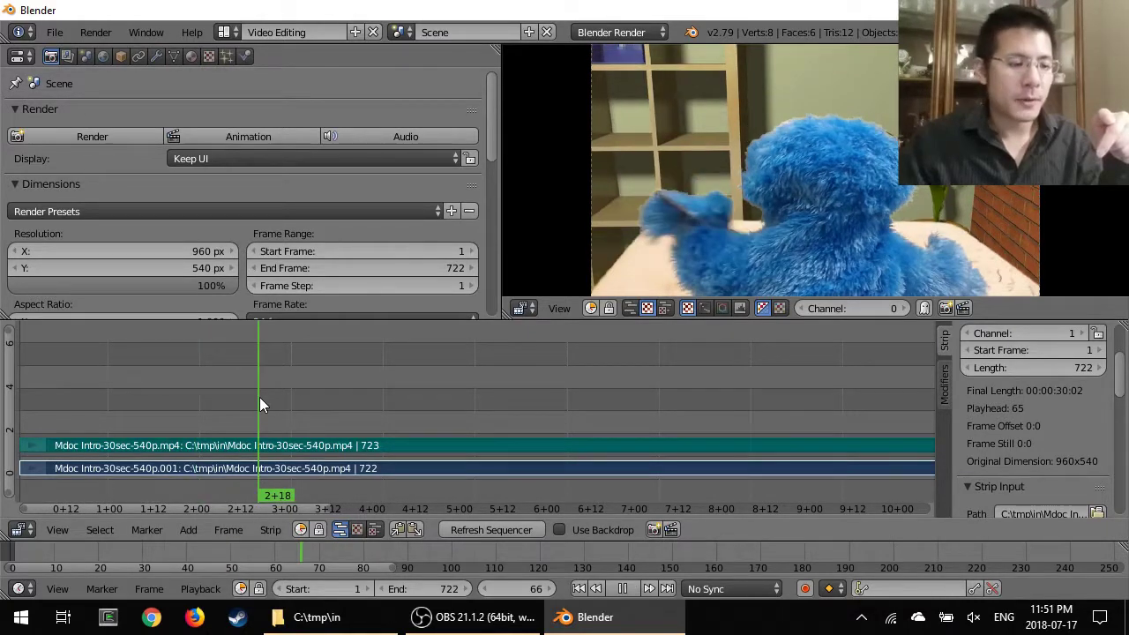
pyautogui.moveTo(261, 399); pyautogui.dragTo(352, 396)
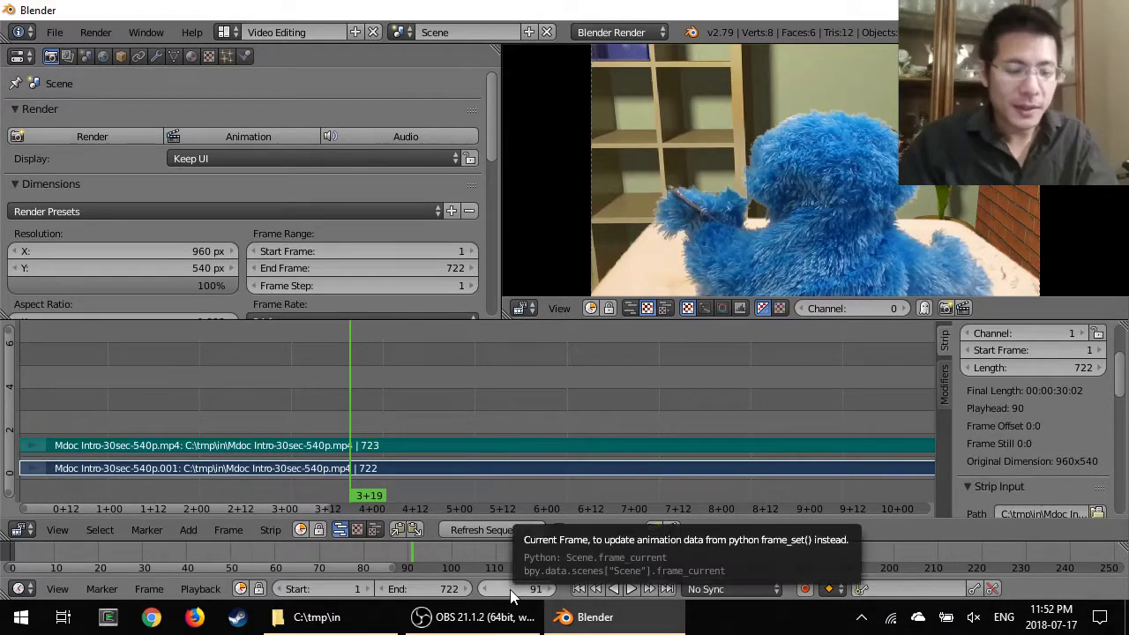
pyautogui.moveTo(359, 409); pyautogui.dragTo(548, 410)
pyautogui.moveTo(350, 415); pyautogui.dragTo(642, 412)
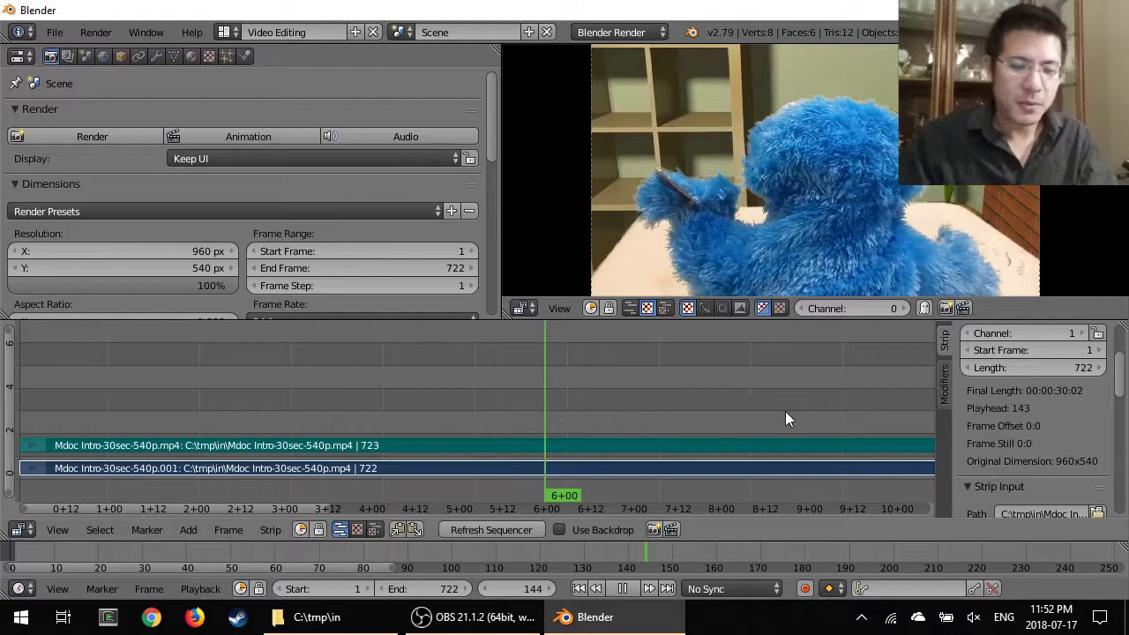
pyautogui.moveTo(436, 411); pyautogui.dragTo(192, 376)
pyautogui.hotkey('alt', 'a')
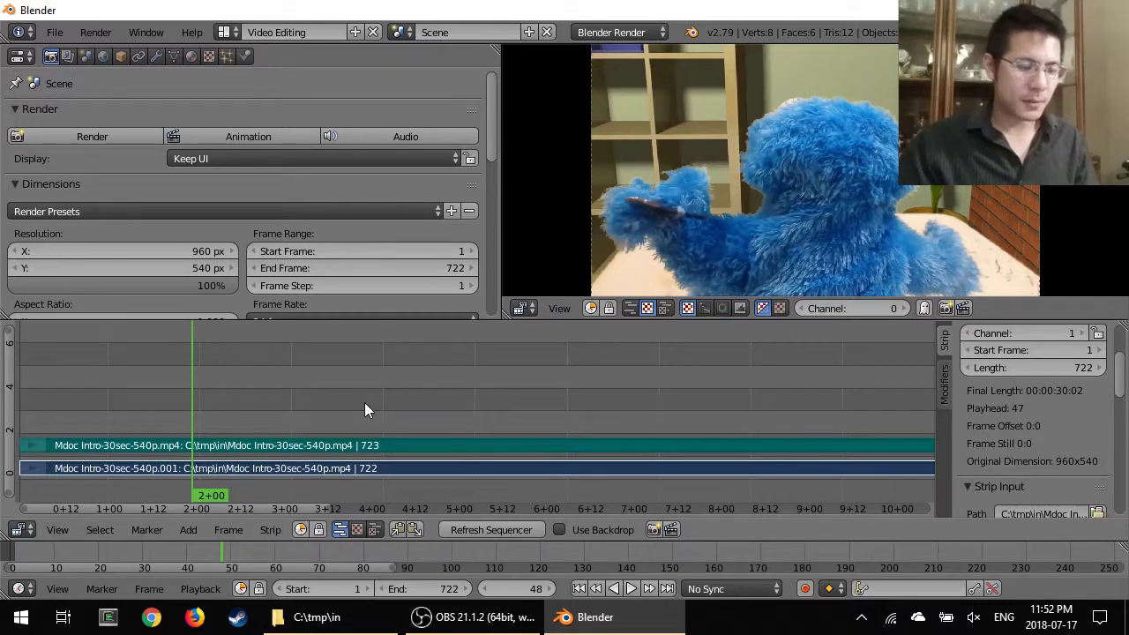
# Select the sound strip above the movie strip and erase it from the sequencer
pyautogui.rightClick(370, 446)
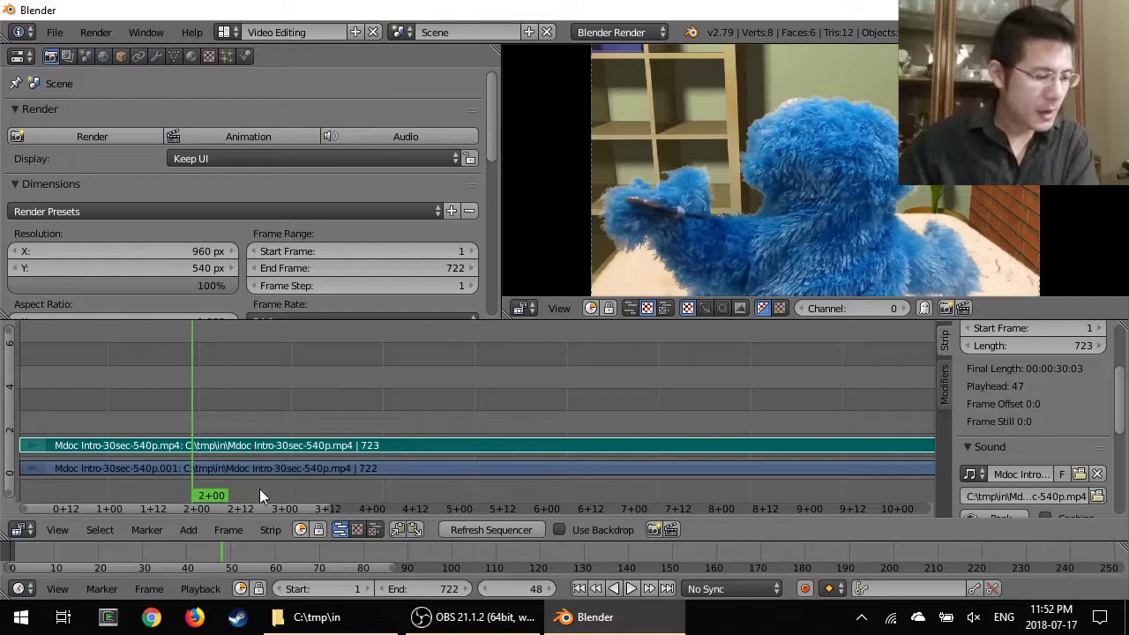
pyautogui.click(275, 530)
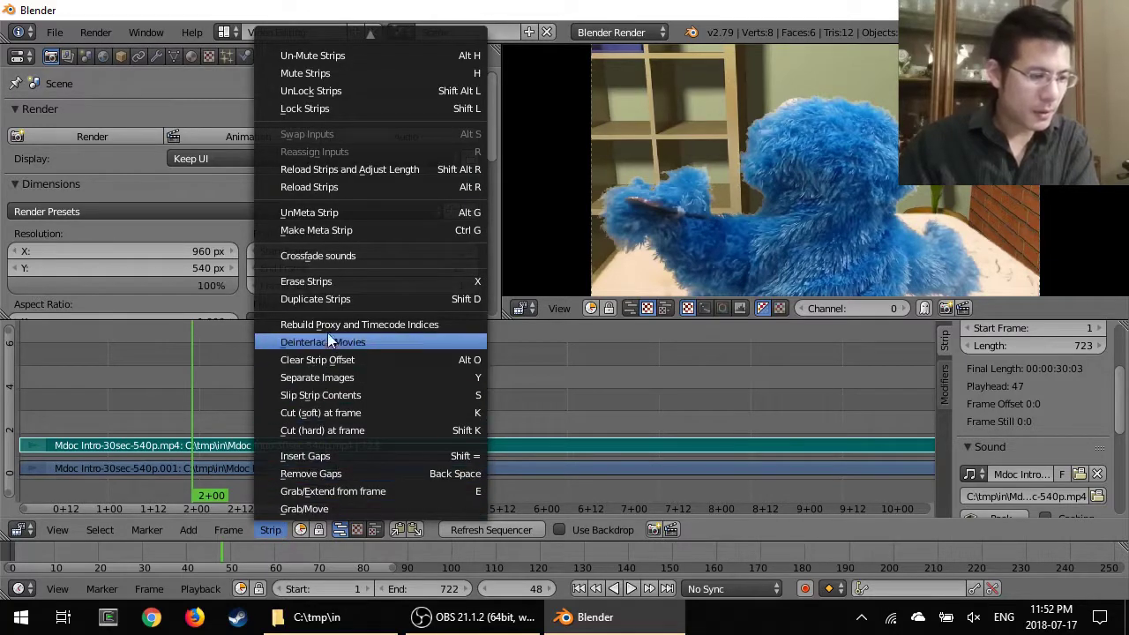
pyautogui.click(309, 282)
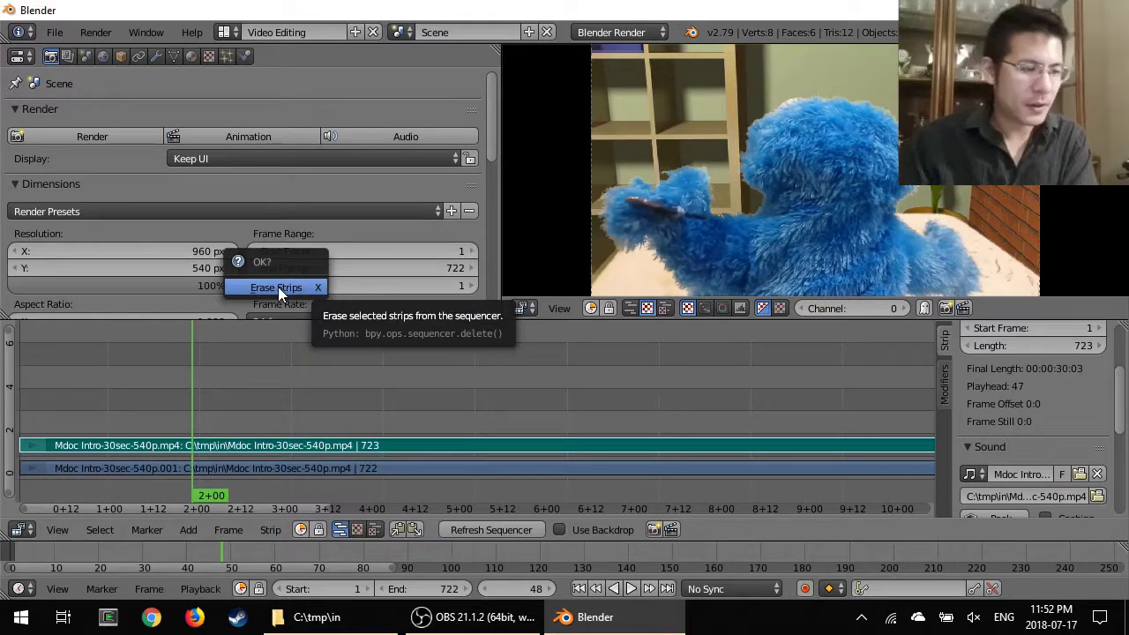
pyautogui.click(276, 287)
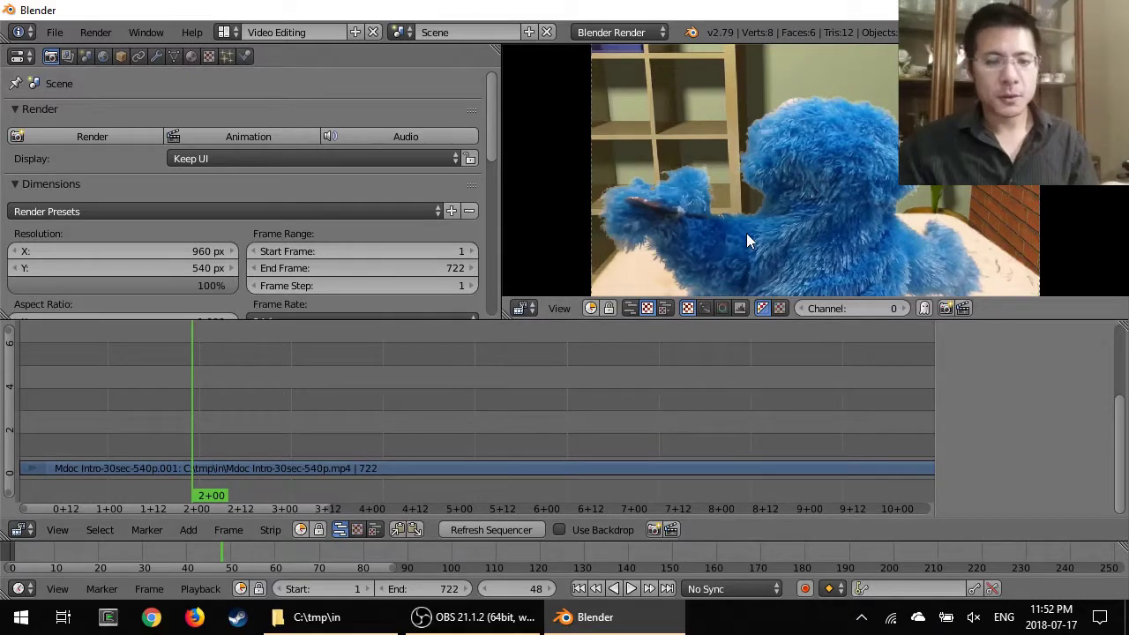
# Select the remaining movie strip and show the start of its Edit Strip properties
pyautogui.rightClick(380, 469)
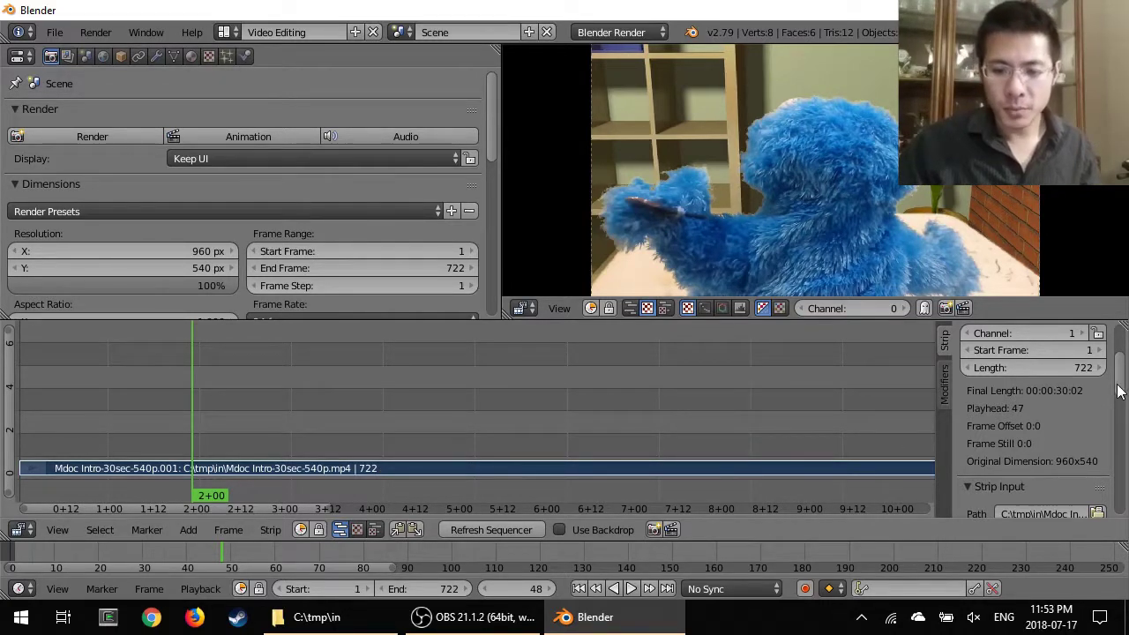
pyautogui.scroll(1, 1121, 381)
pyautogui.scroll(2, 1122, 381)
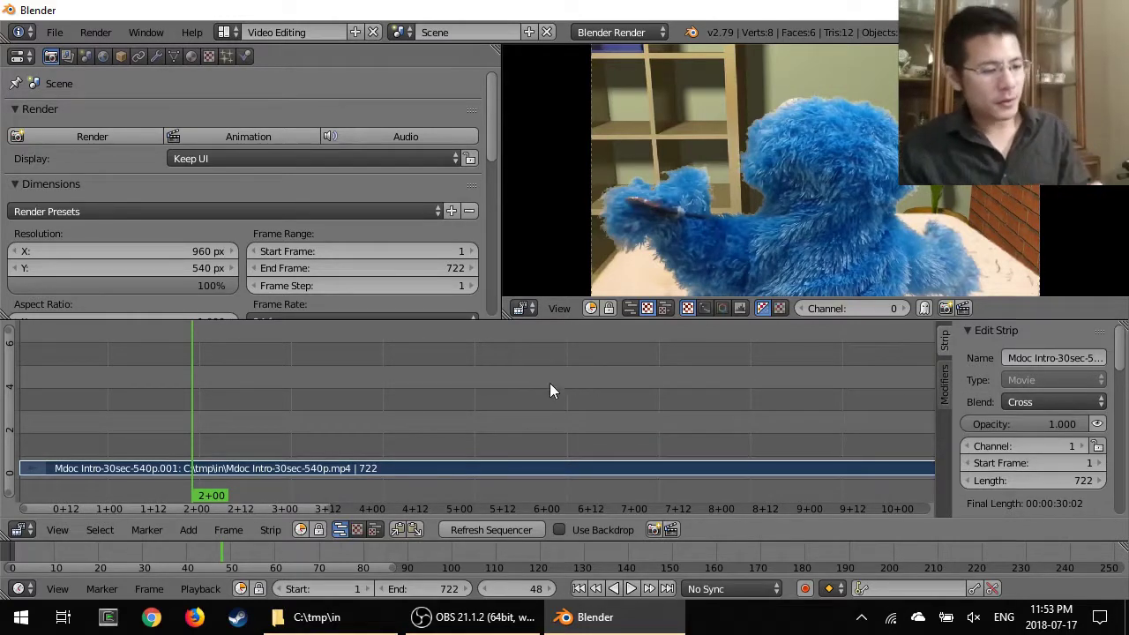
# Try to erase the selected movie strip with the Erase Strips command
pyautogui.click(271, 530)
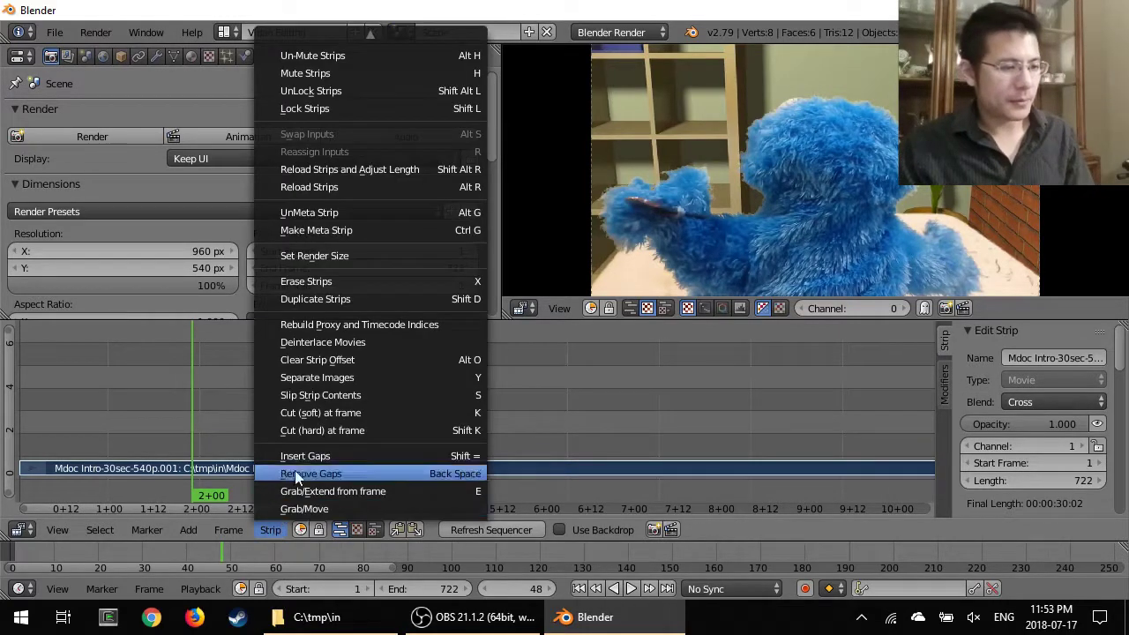
pyautogui.click(341, 281)
pyautogui.click(326, 280)
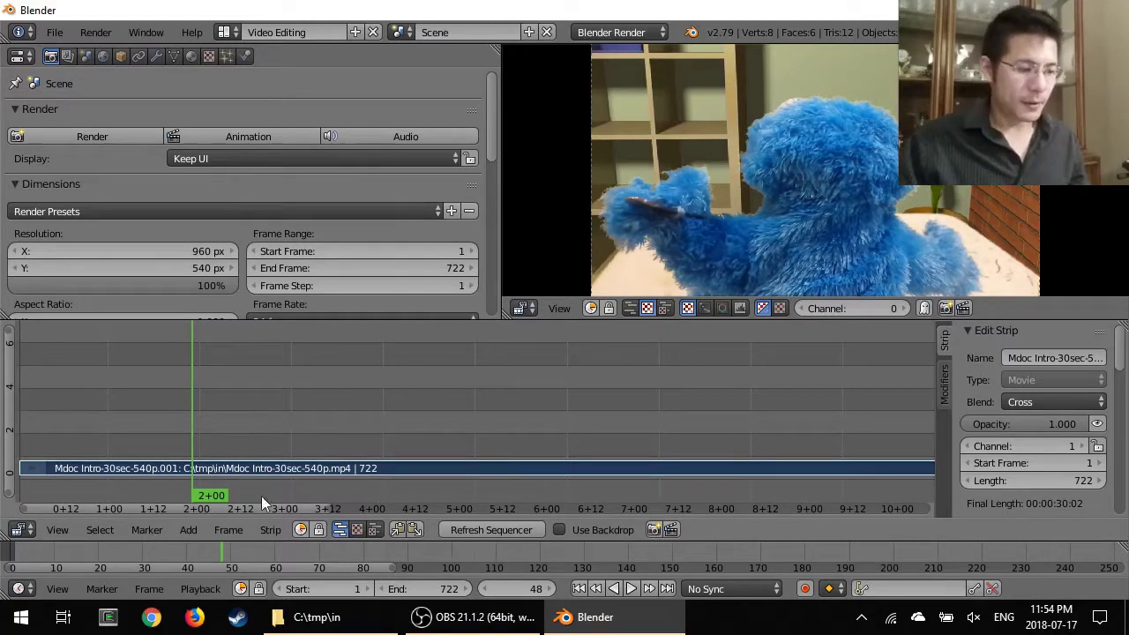
pyautogui.click(270, 530)
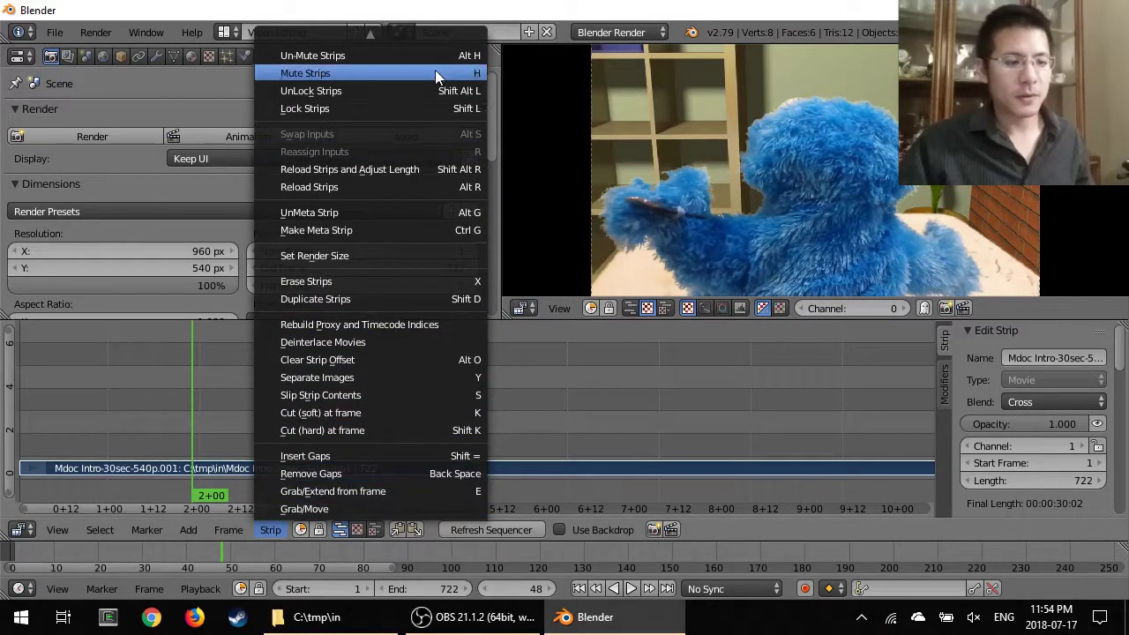
pyautogui.press('Escape')
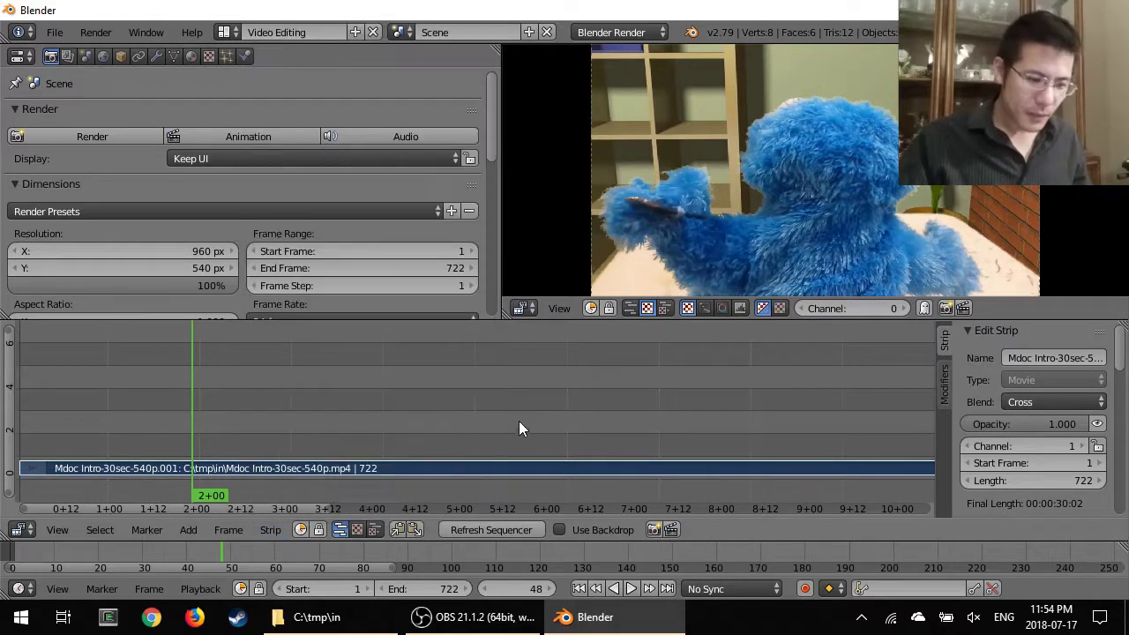
# Erase the movie strip from the sequencer and undo the deletion
pyautogui.press('x')
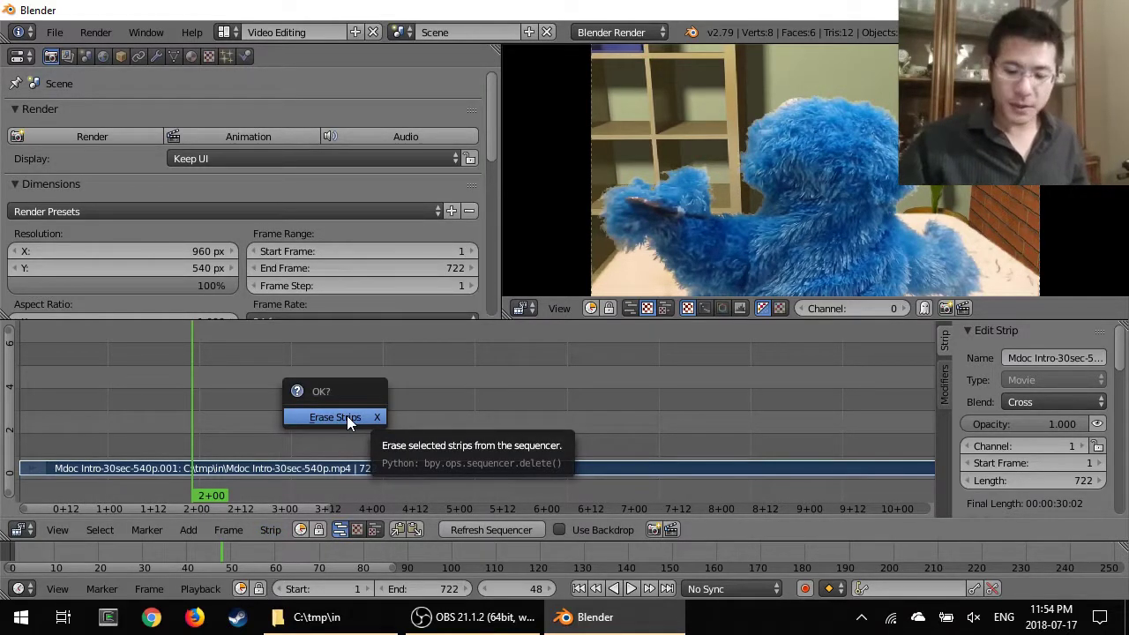
pyautogui.click(346, 417)
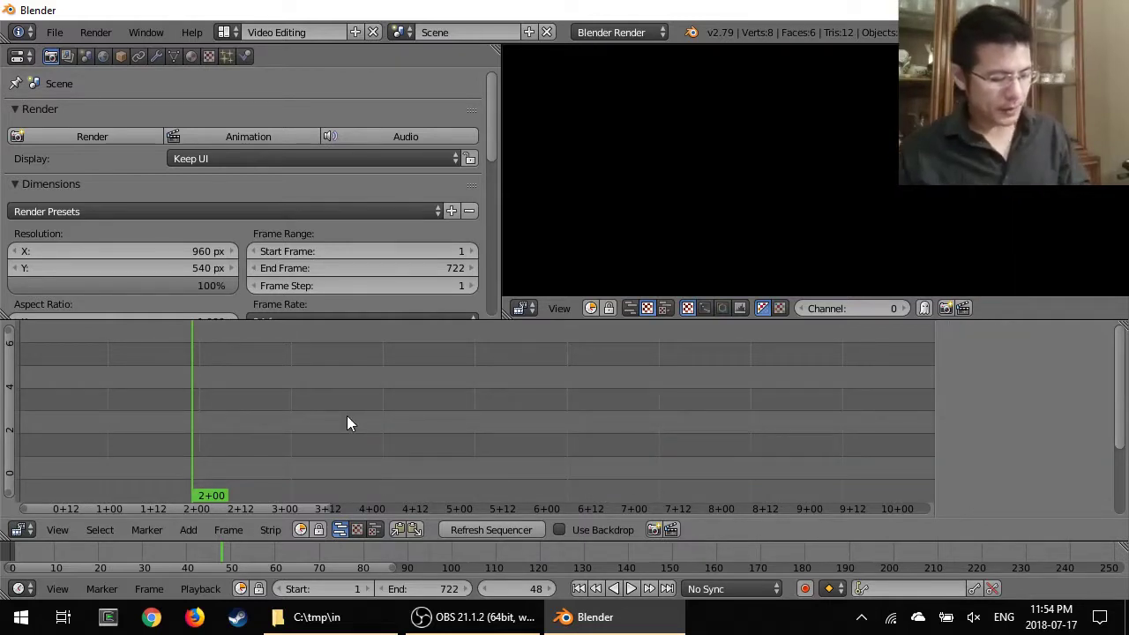
pyautogui.hotkey('ctrl', 'z')
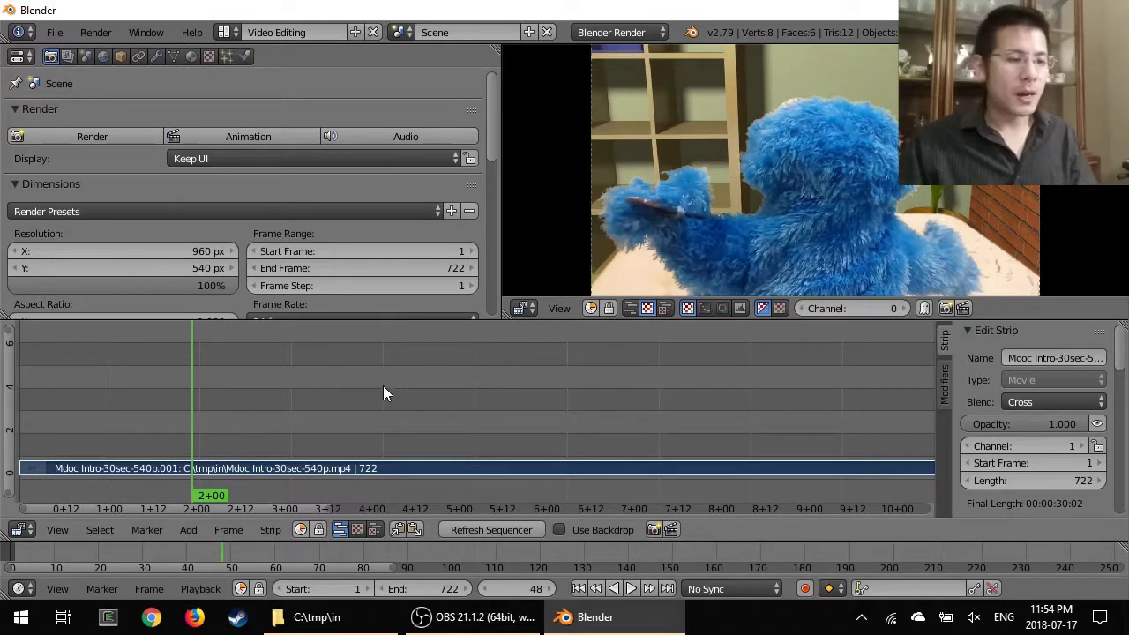
# Erase the restored movie strip from the sequencer
pyautogui.press('x')
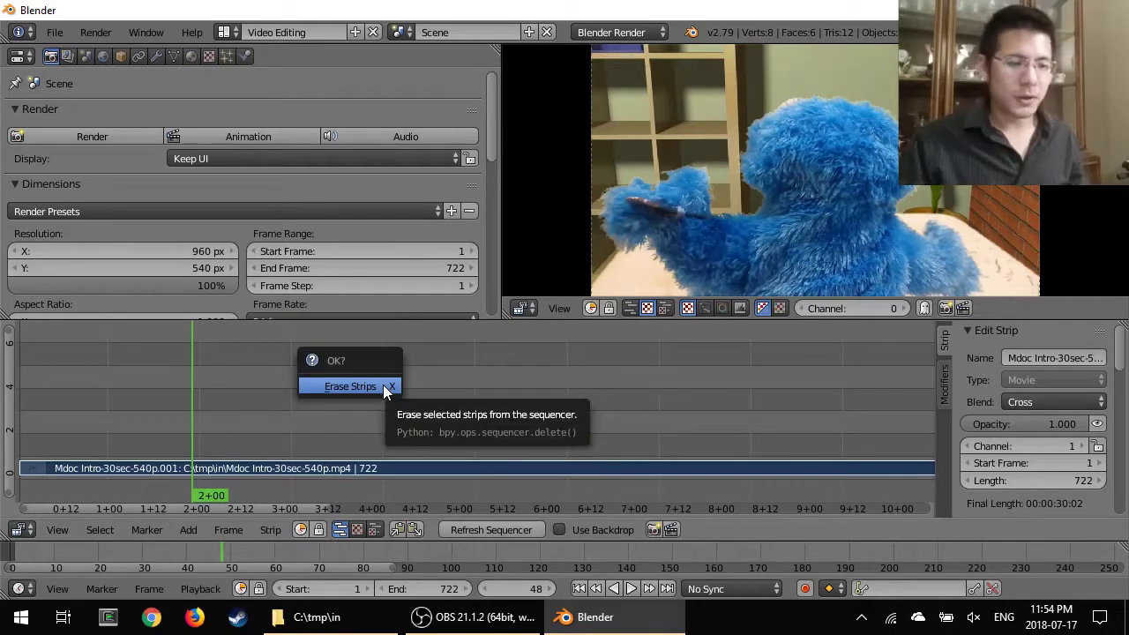